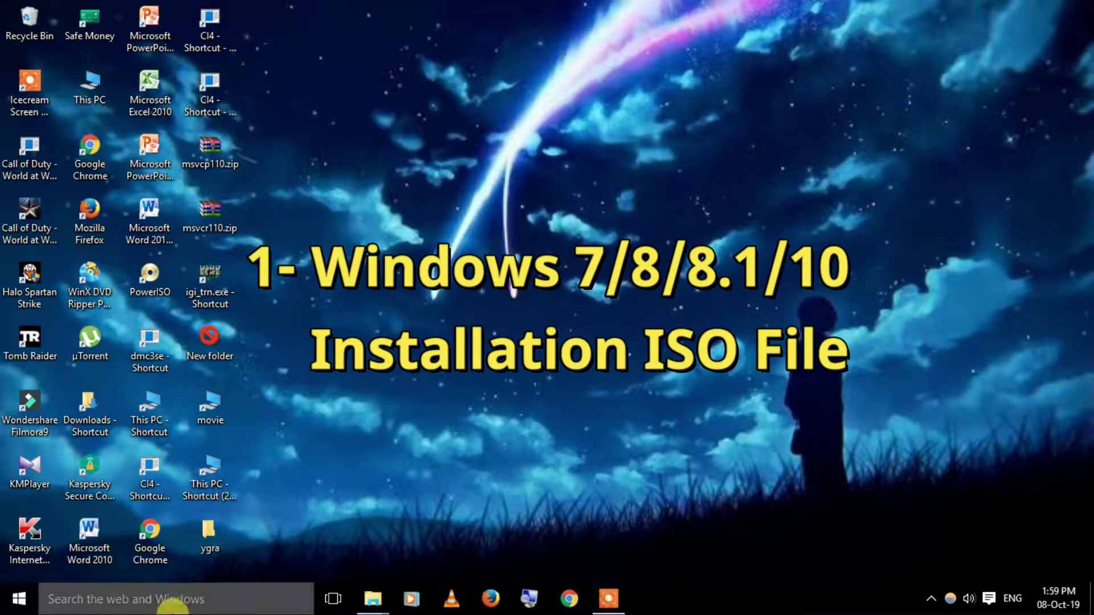
Step: Show Windows.iso in New folder (3) and the Universal USB Installer in the SOFTWARE folder, then return to the desktop
{"action": "mouse_move", "coordinate": [376, 587]}
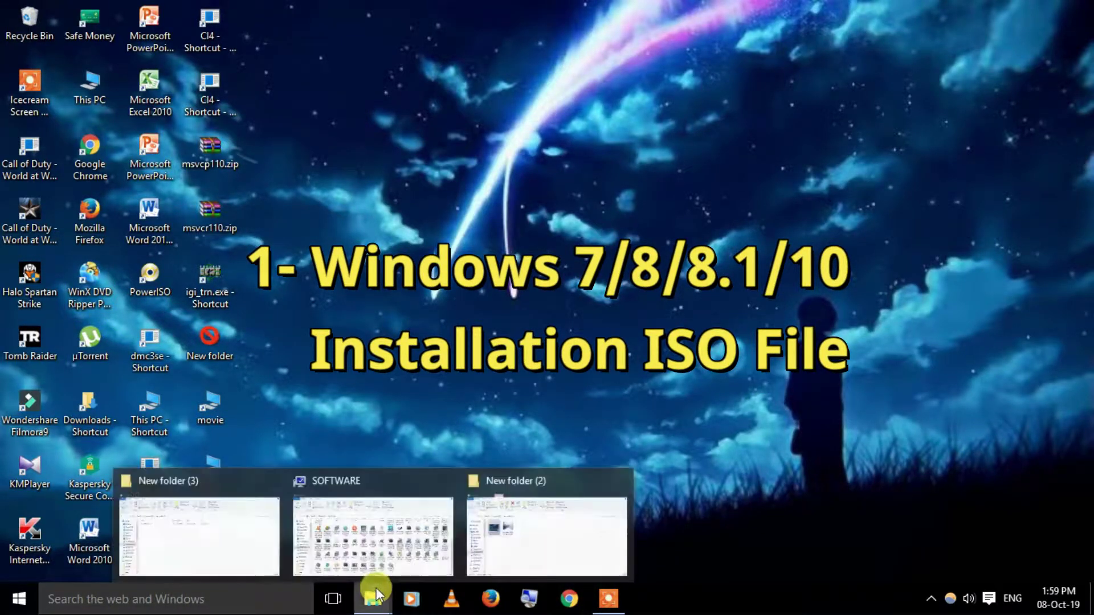
{"action": "left_click", "coordinate": [212, 526]}
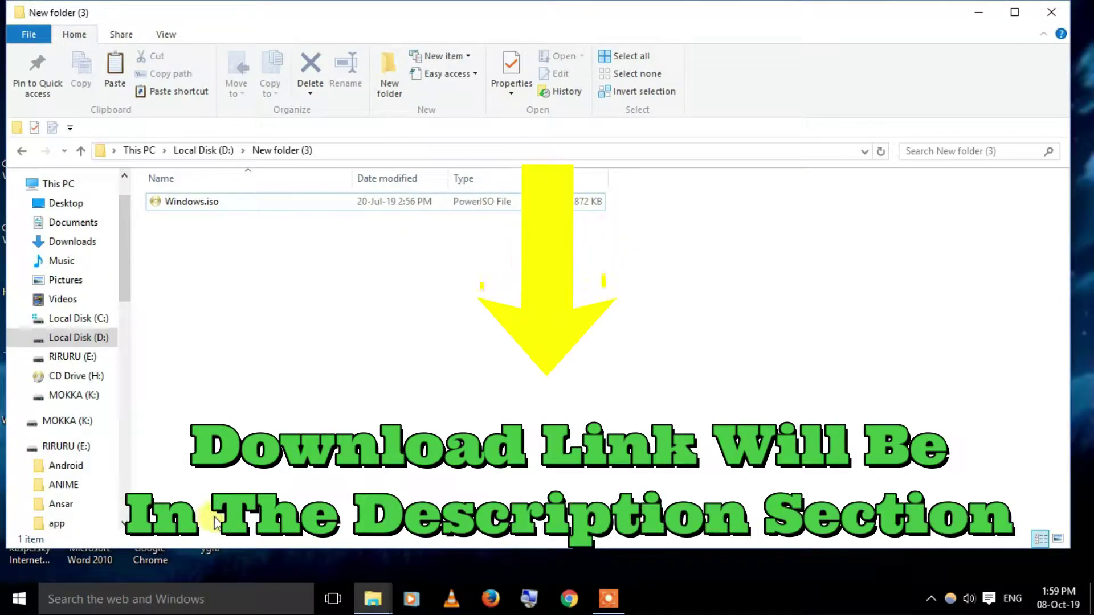
{"action": "left_click", "coordinate": [529, 599]}
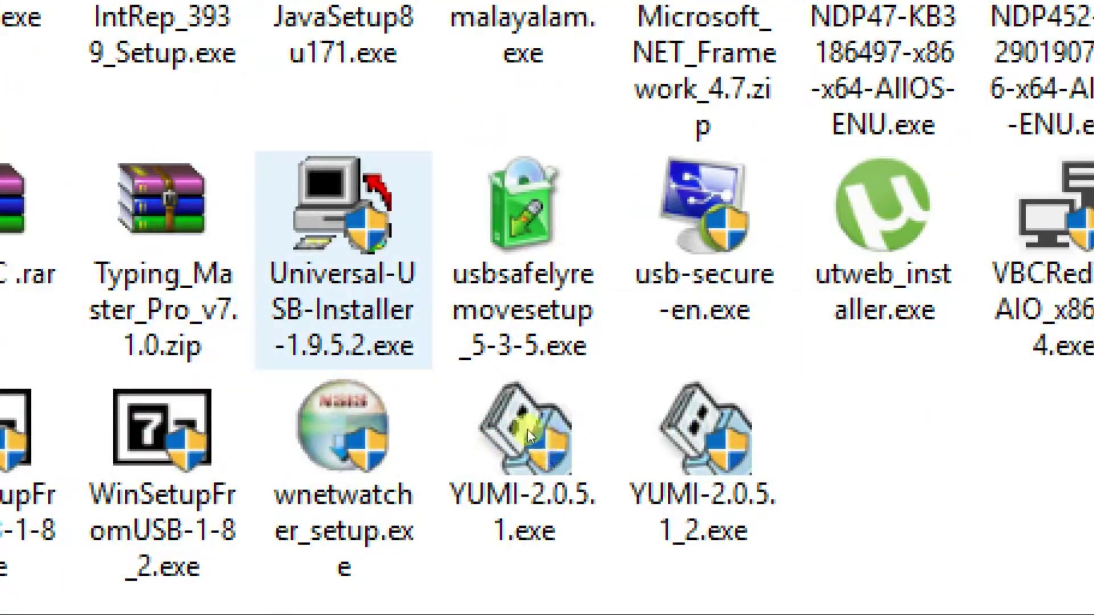
{"action": "mouse_move", "coordinate": [516, 443]}
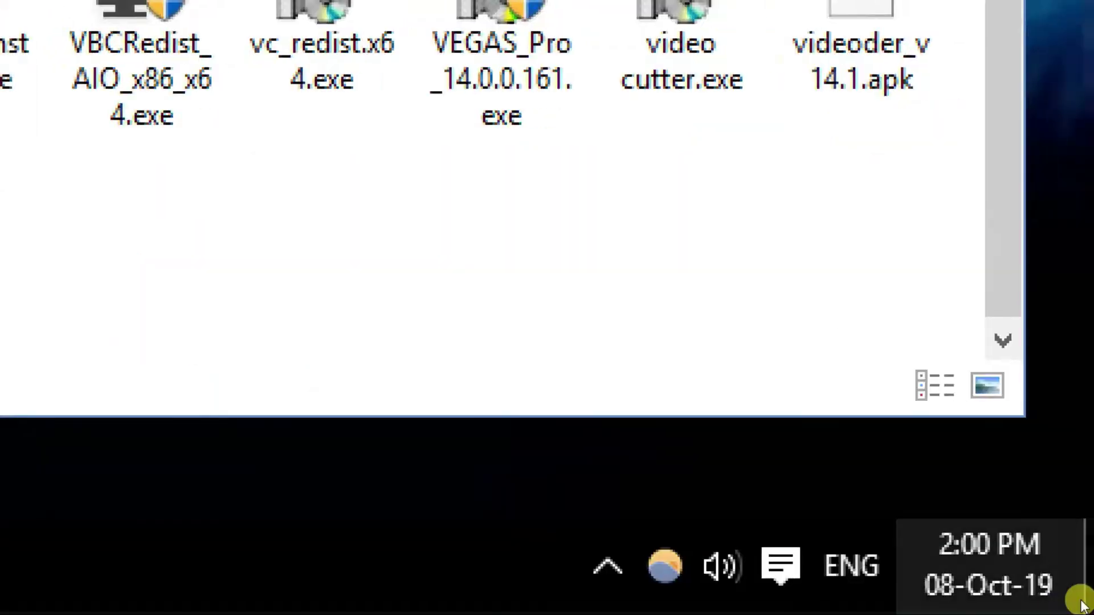
{"action": "left_click", "coordinate": [1090, 608]}
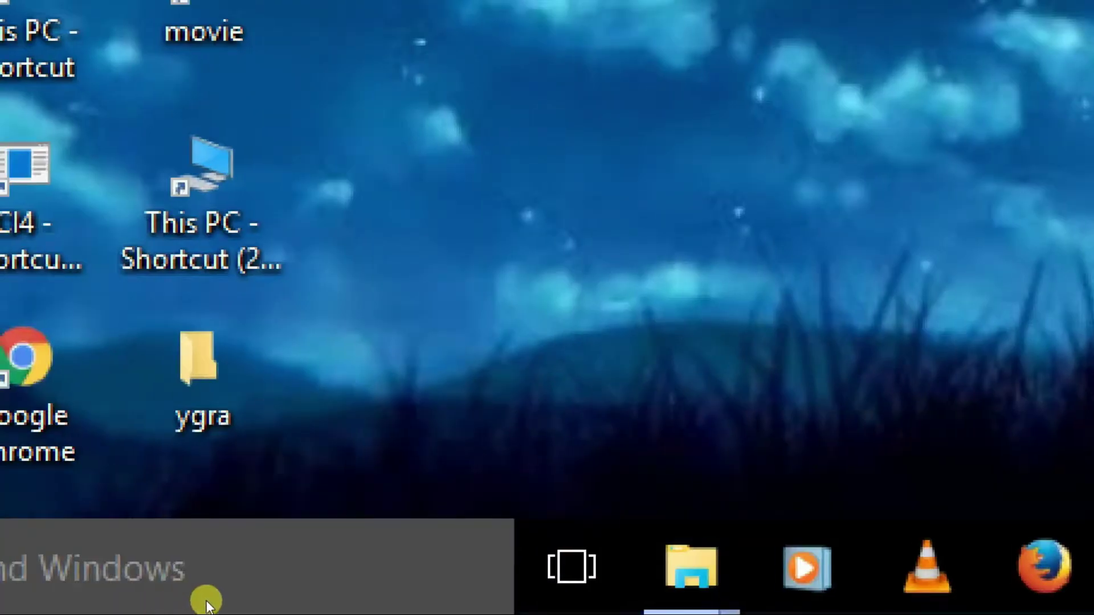
Step: Open This PC and view the contents of the MOKKA (K:) flash drive
{"action": "key", "text": "super+t"}
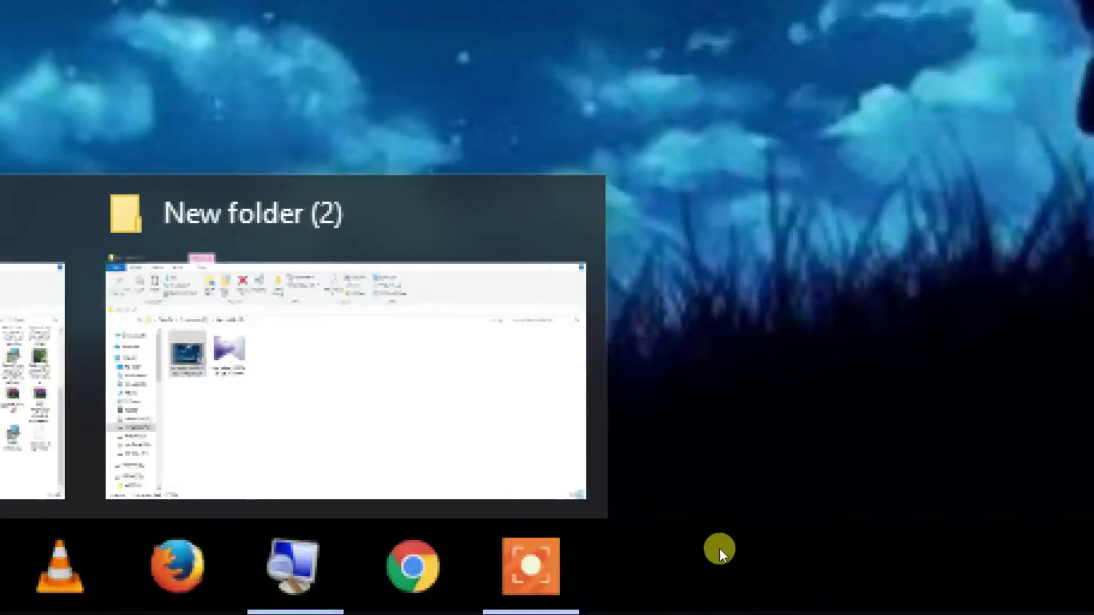
{"action": "left_click", "coordinate": [709, 465]}
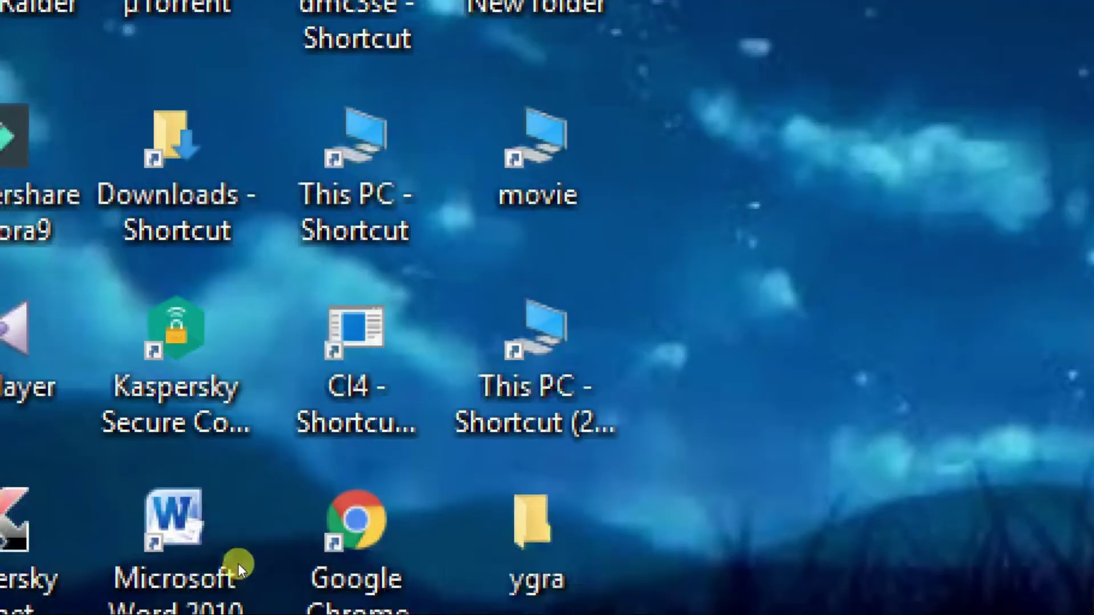
{"action": "key", "text": "Up"}
{"action": "key", "text": "Return"}
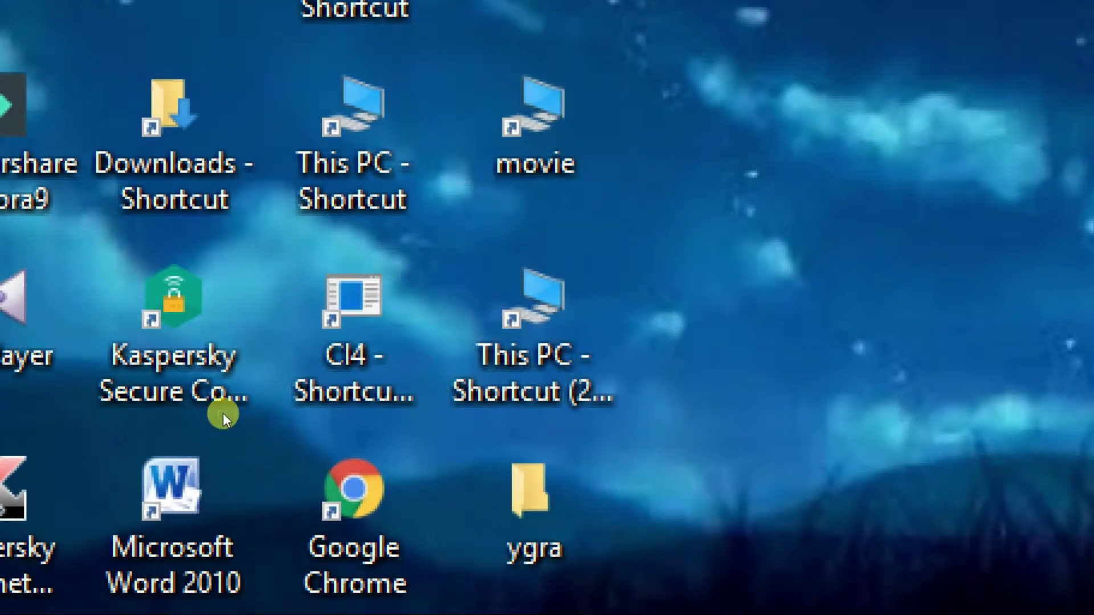
{"action": "key", "text": "Down"}
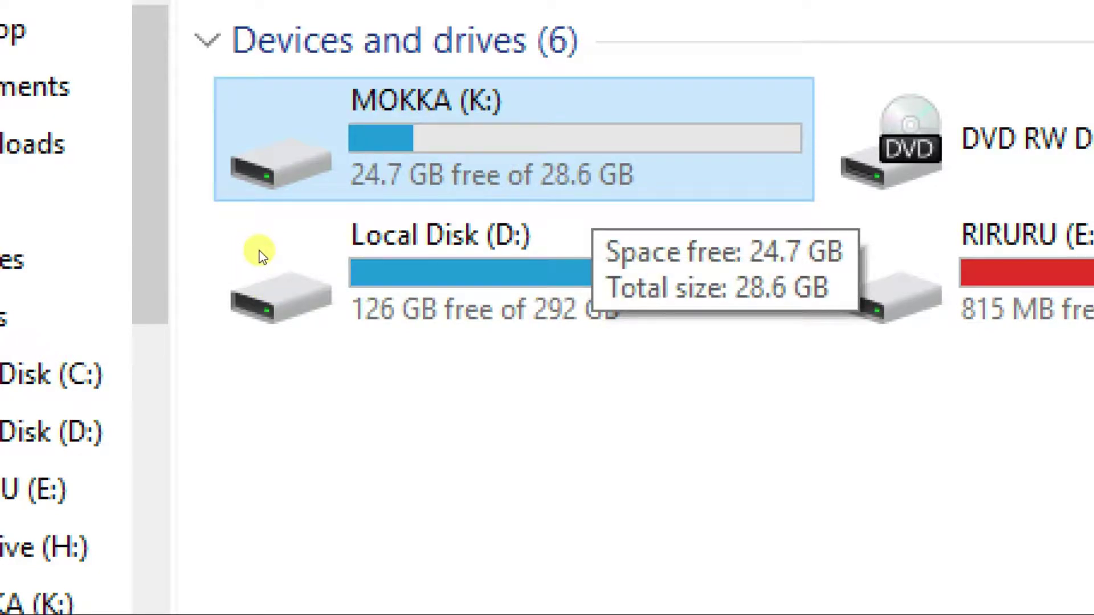
{"action": "key", "text": "Return"}
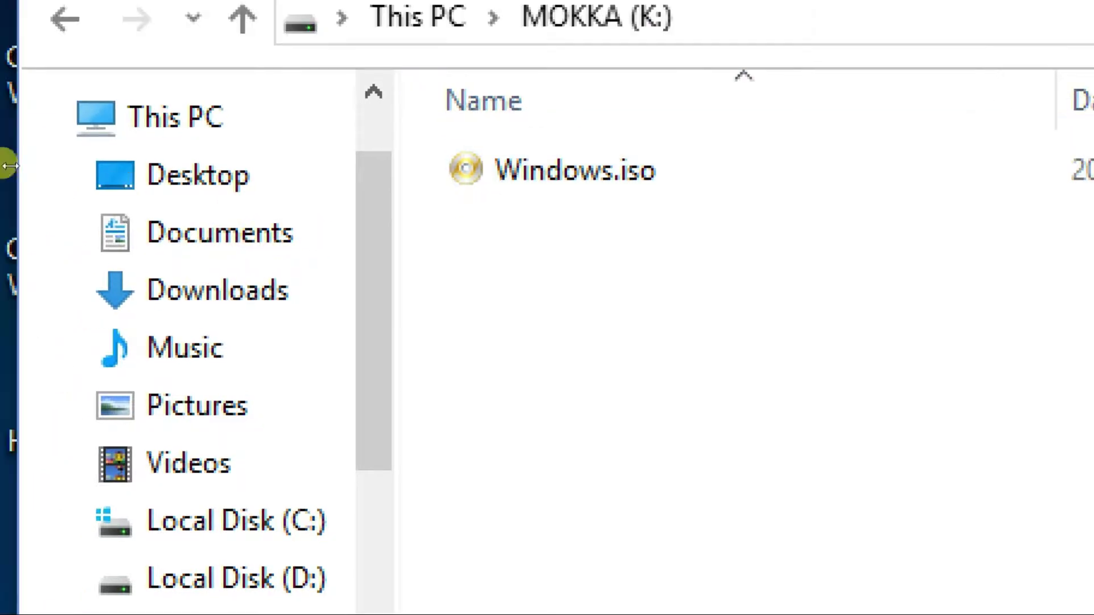
{"action": "key", "text": "alt+Left"}
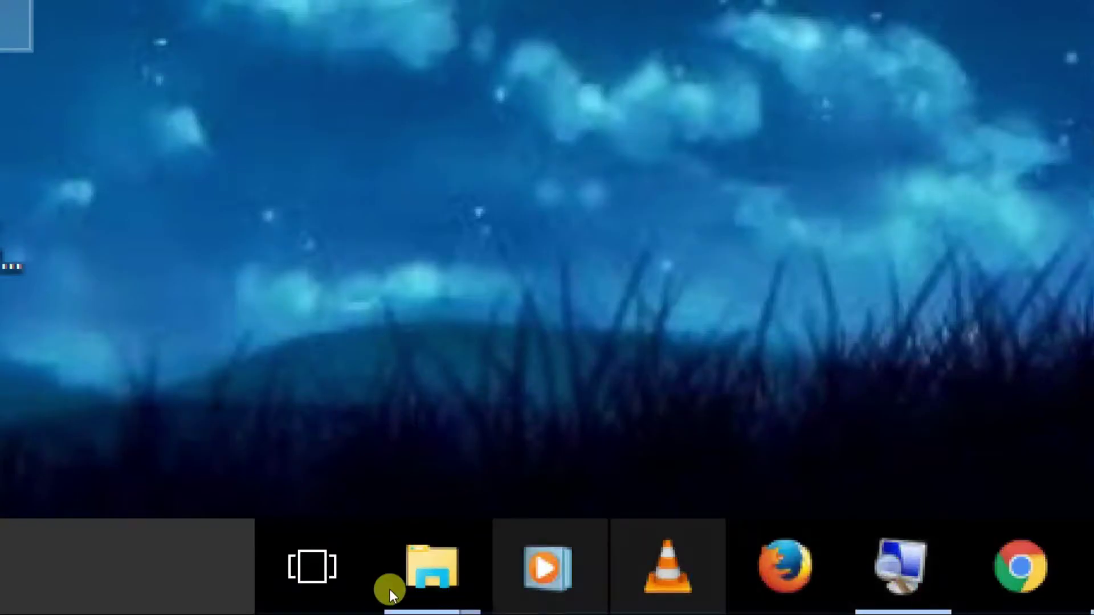
Step: Run Universal-USB-Installer-1.9.5.2.exe from the SOFTWARE folder and accept its license agreement
{"action": "mouse_move", "coordinate": [393, 549]}
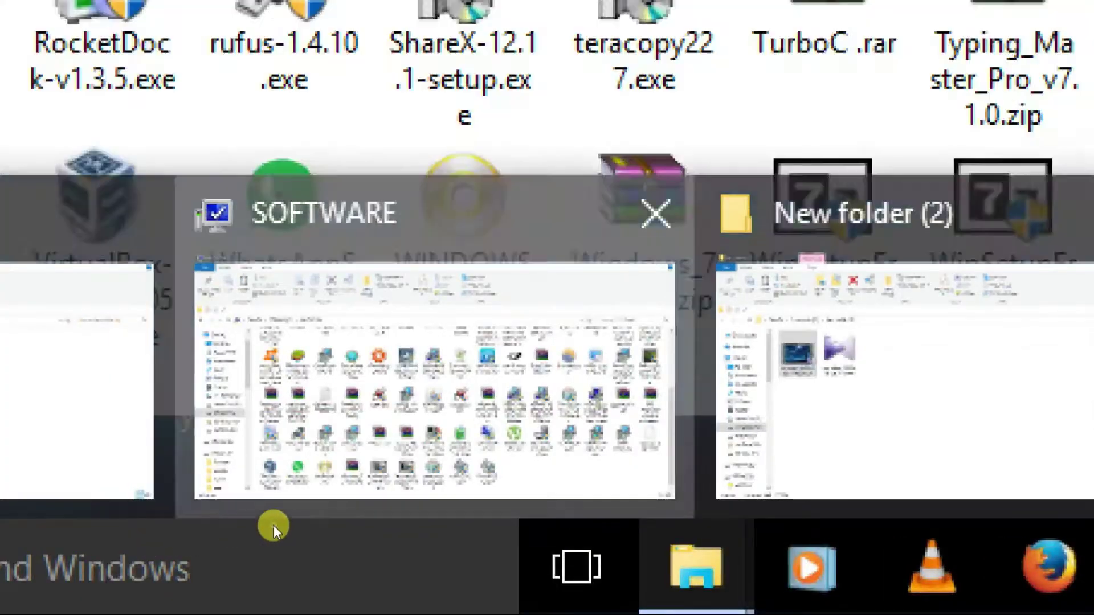
{"action": "left_click", "coordinate": [8, 514]}
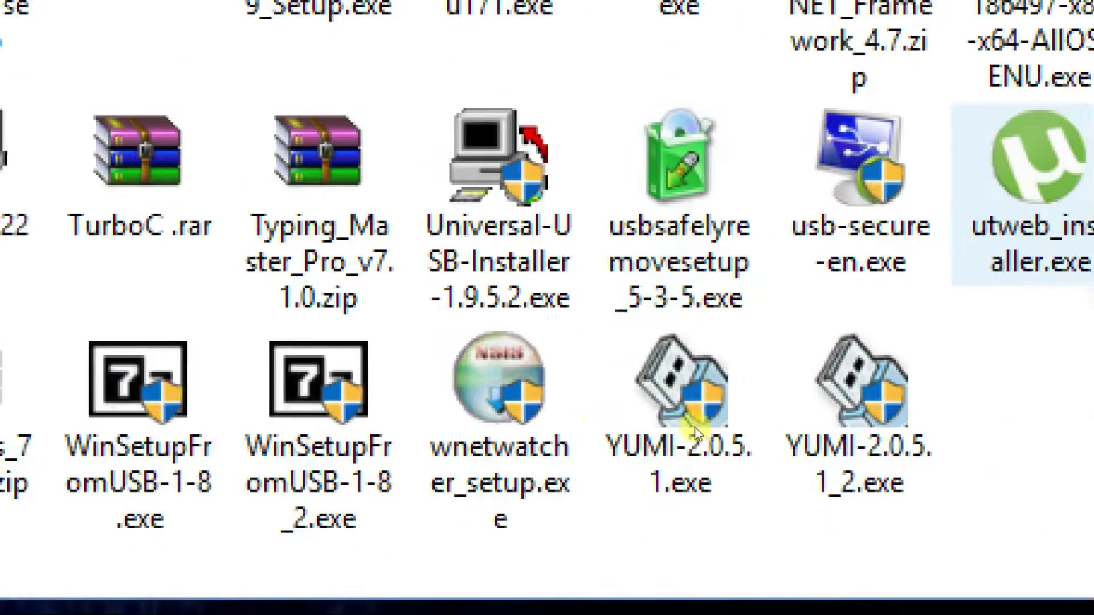
{"action": "left_click", "coordinate": [537, 419]}
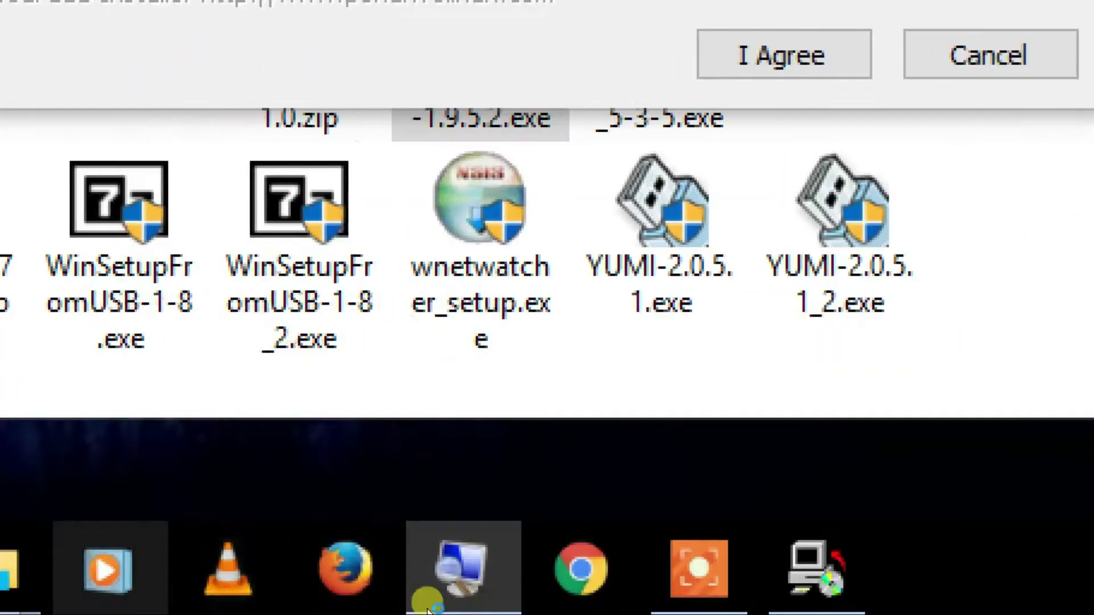
{"action": "mouse_move", "coordinate": [518, 588]}
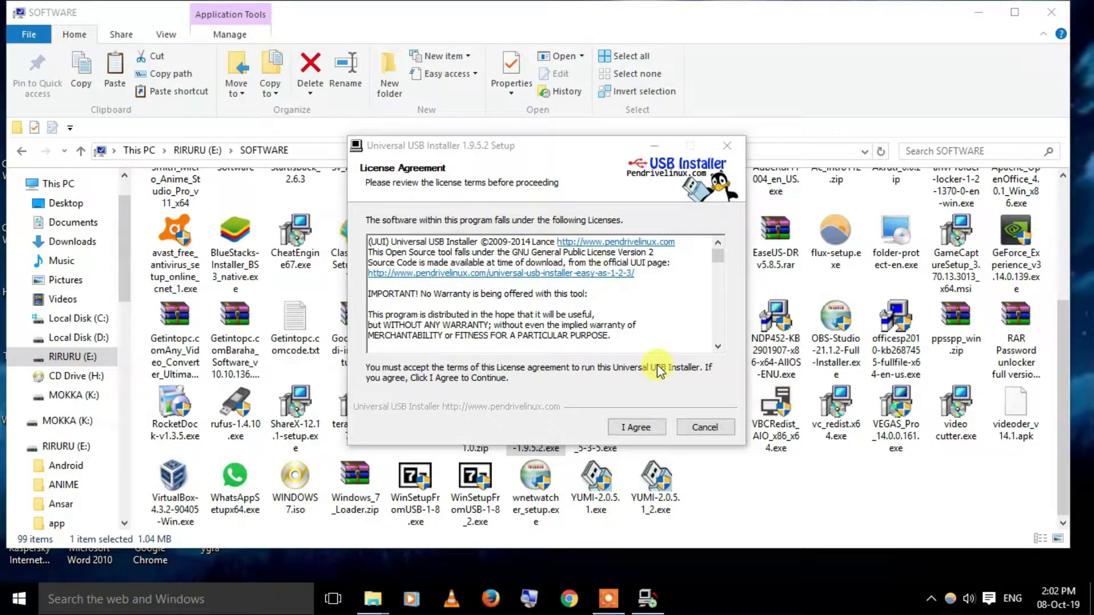
{"action": "left_click", "coordinate": [649, 434]}
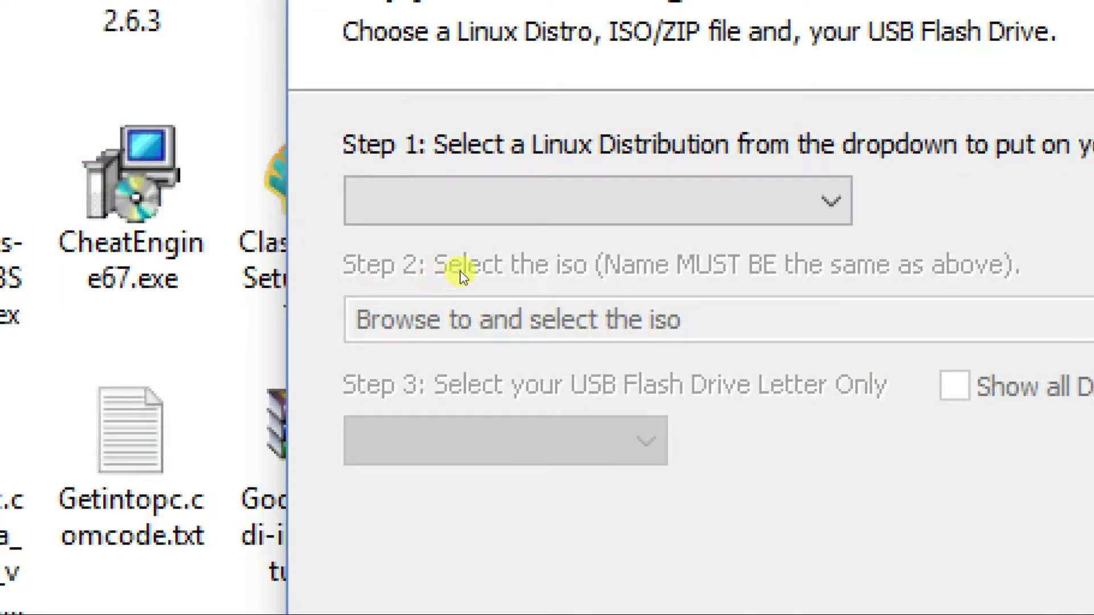
Step: Choose Windows 8 Installer as the distribution to put on the USB drive
{"action": "left_click", "coordinate": [105, 288]}
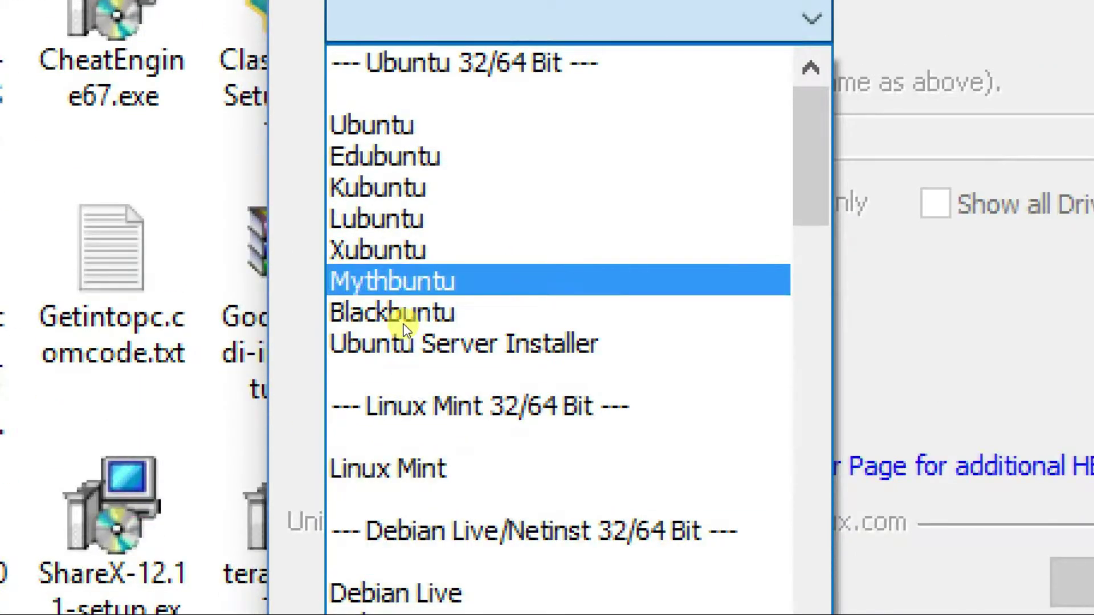
{"action": "scroll", "coordinate": [418, 392], "scroll_direction": "down", "scroll_amount": 5}
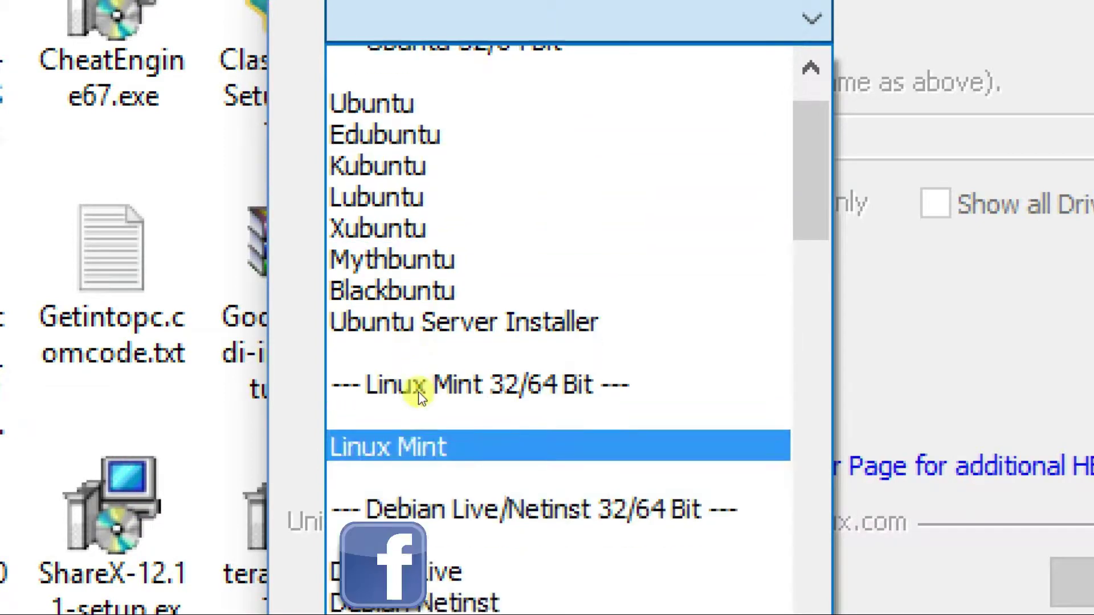
{"action": "scroll", "coordinate": [419, 393], "scroll_direction": "down", "scroll_amount": 2}
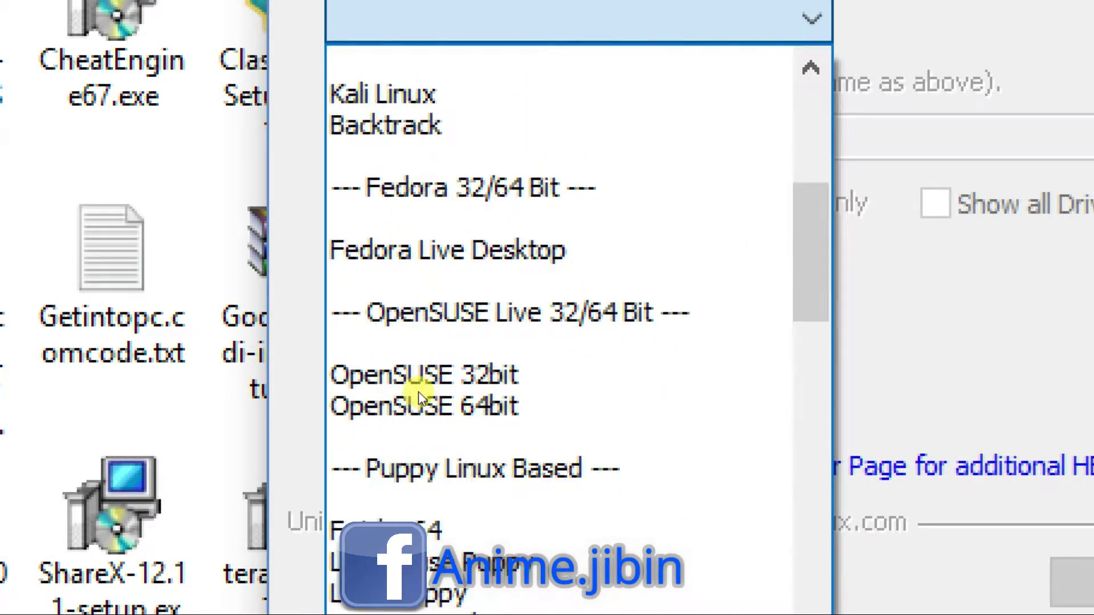
{"action": "scroll", "coordinate": [418, 391], "scroll_direction": "down", "scroll_amount": 3}
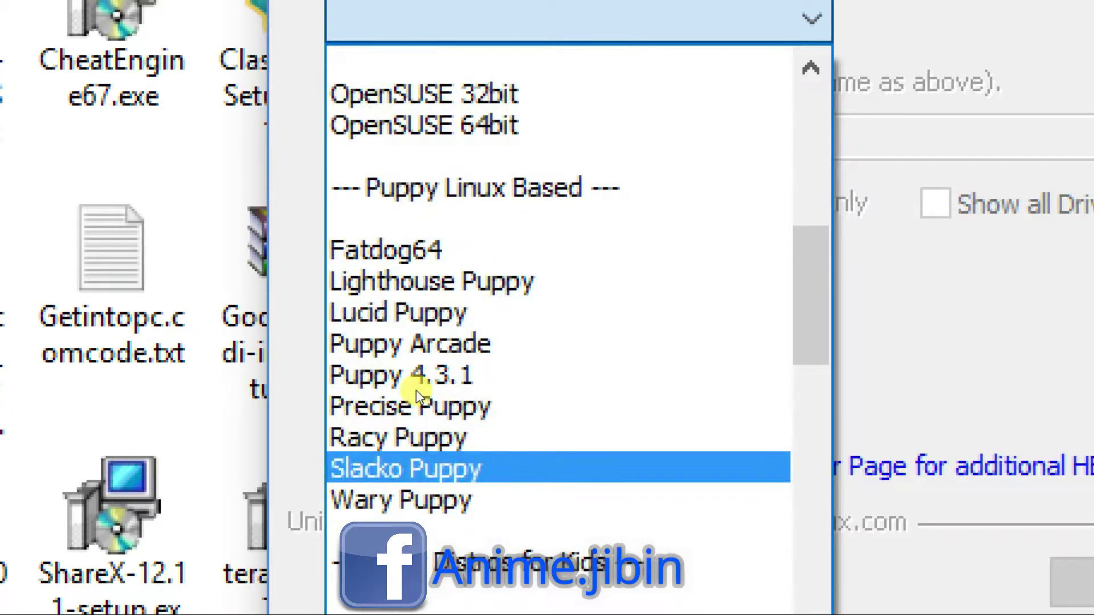
{"action": "scroll", "coordinate": [416, 391], "scroll_direction": "down", "scroll_amount": 9}
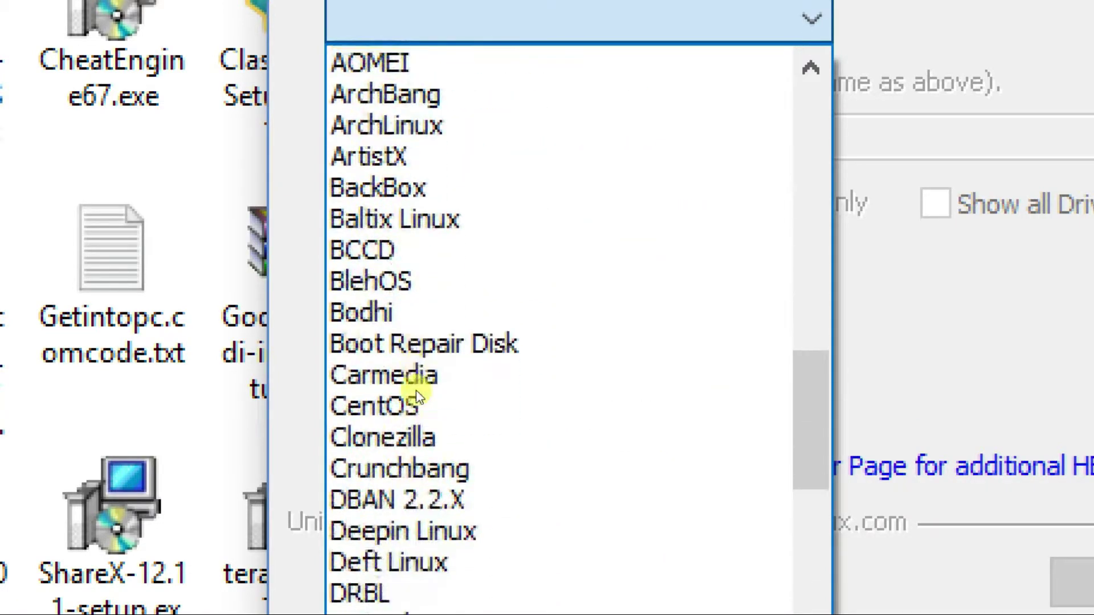
{"action": "scroll", "coordinate": [417, 391], "scroll_direction": "down", "scroll_amount": 2}
{"action": "scroll", "coordinate": [527, 390], "scroll_direction": "down", "scroll_amount": 12}
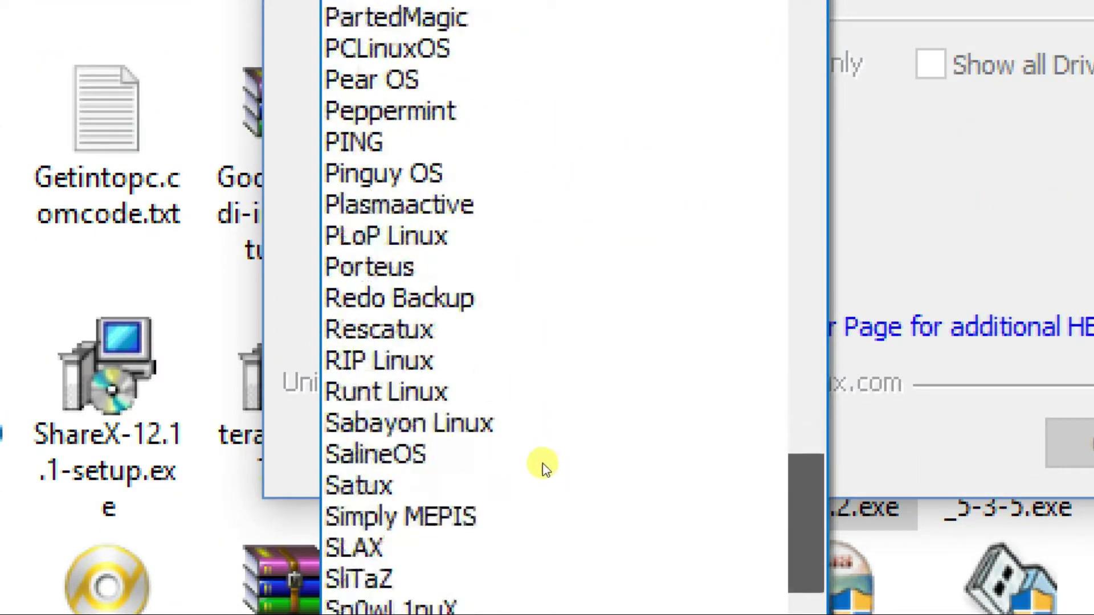
{"action": "scroll", "coordinate": [545, 467], "scroll_direction": "down", "scroll_amount": 15}
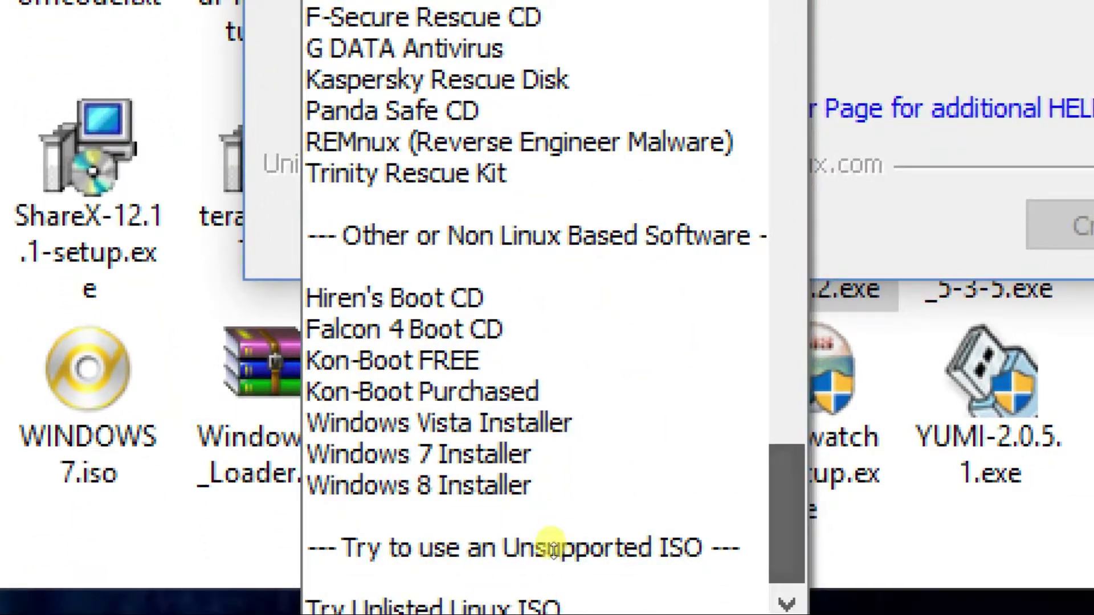
{"action": "left_click", "coordinate": [419, 507]}
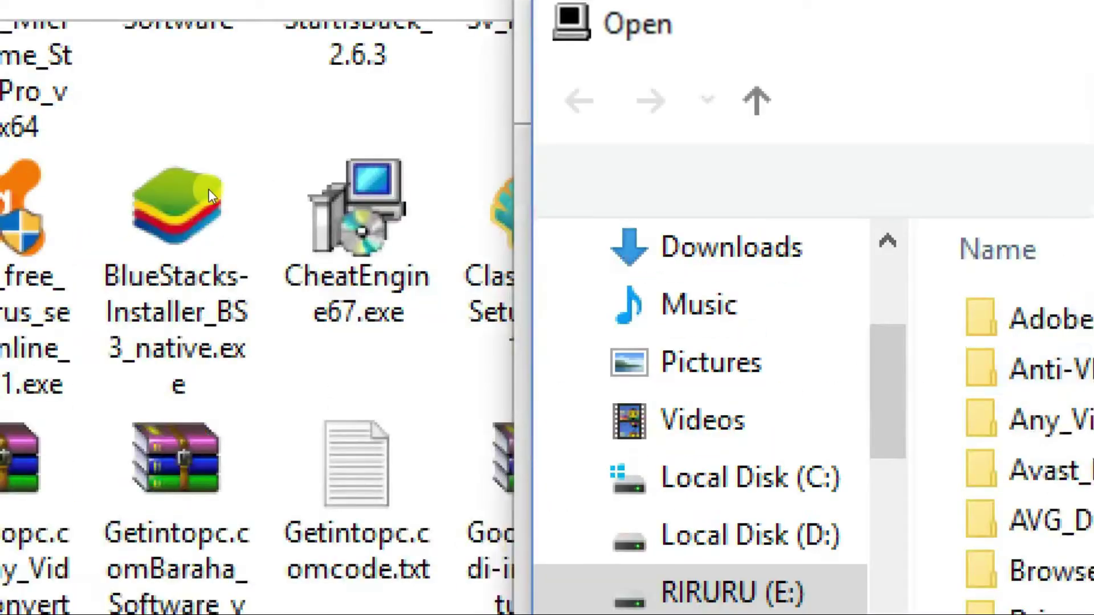
Step: Load Windows.iso from New folder (3) on Local Disk (D:) and choose K:\ MOKKA 28GB as the target flash drive
{"action": "scroll", "coordinate": [468, 290], "scroll_direction": "down", "scroll_amount": 3}
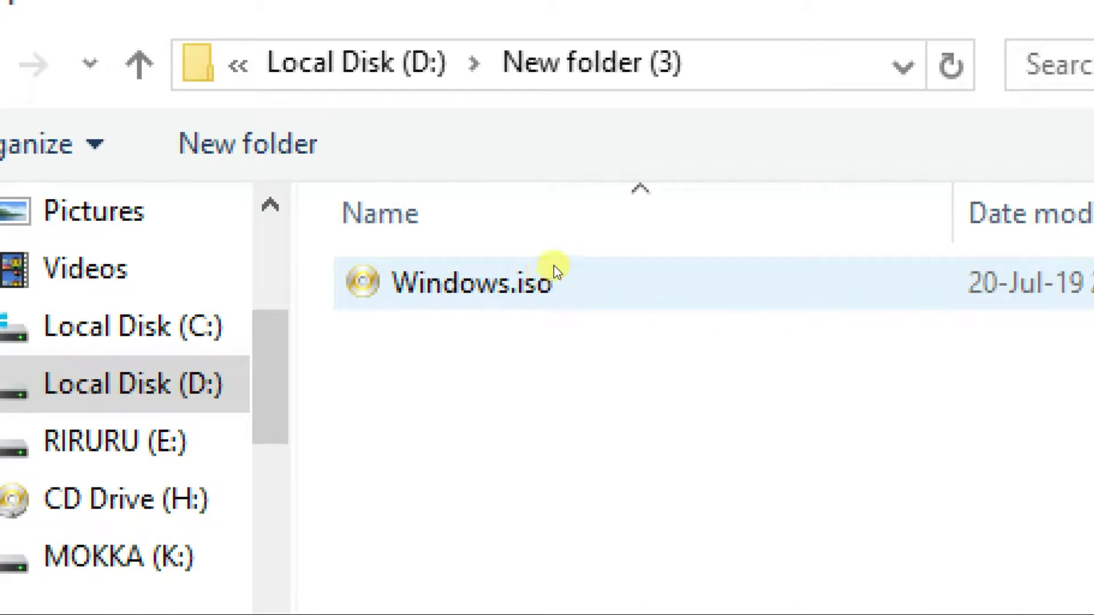
{"action": "double_click", "coordinate": [540, 267]}
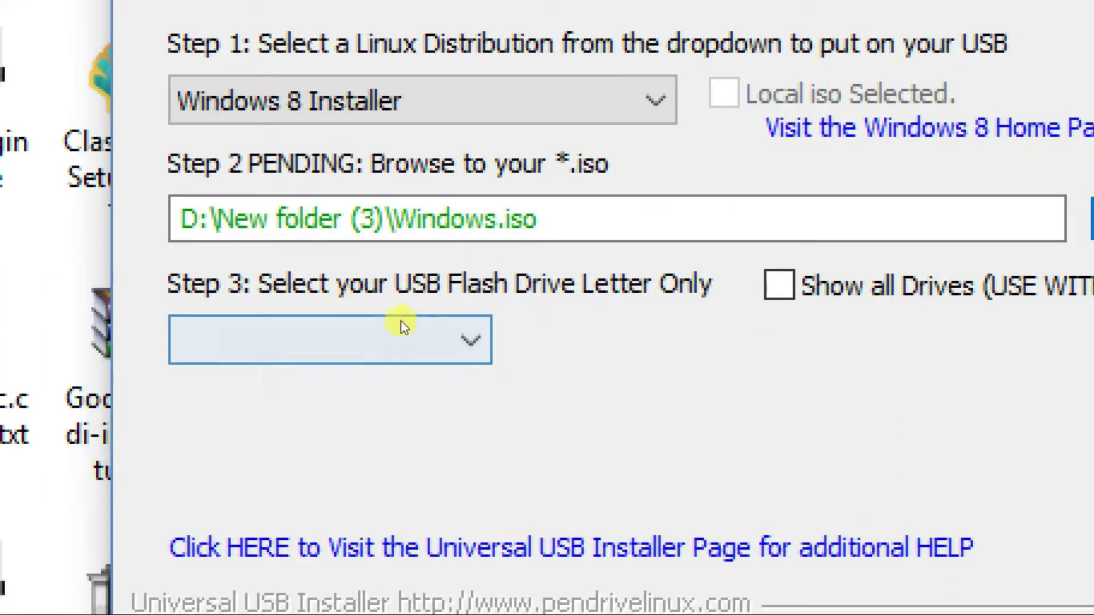
{"action": "left_click", "coordinate": [422, 317]}
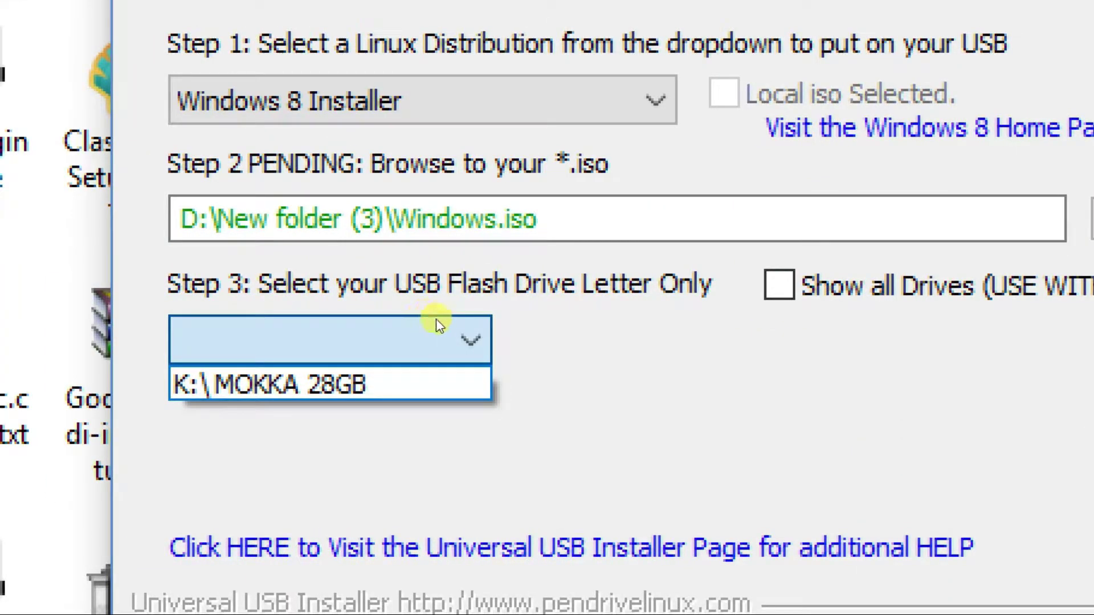
{"action": "left_click", "coordinate": [428, 336]}
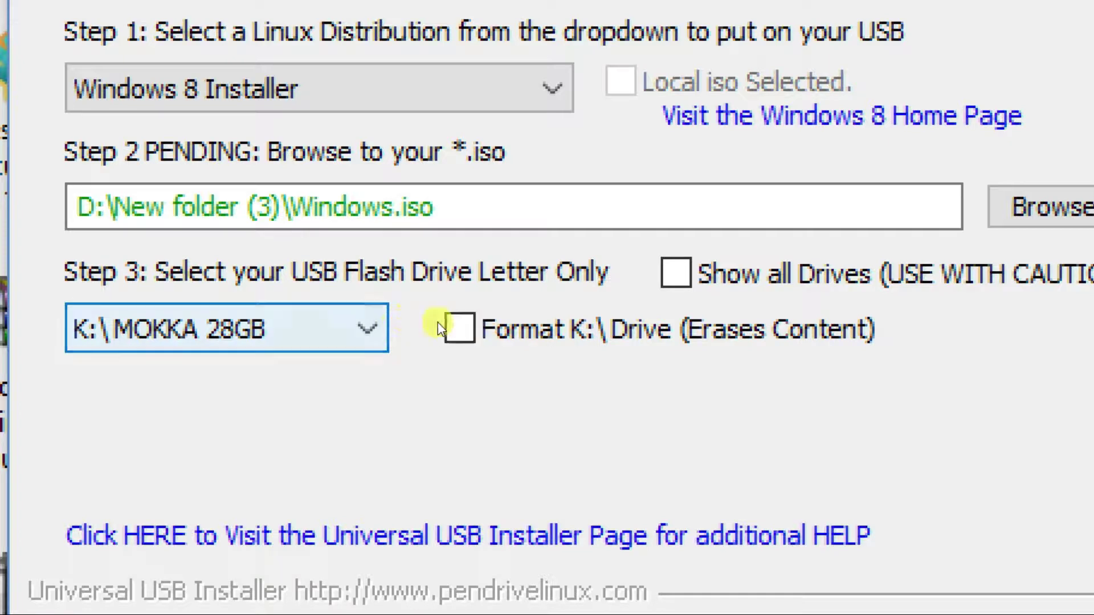
Step: Enable formatting of the K:\ drive, then start creating the bootable USB and confirm erasing the drive
{"action": "left_click", "coordinate": [504, 320]}
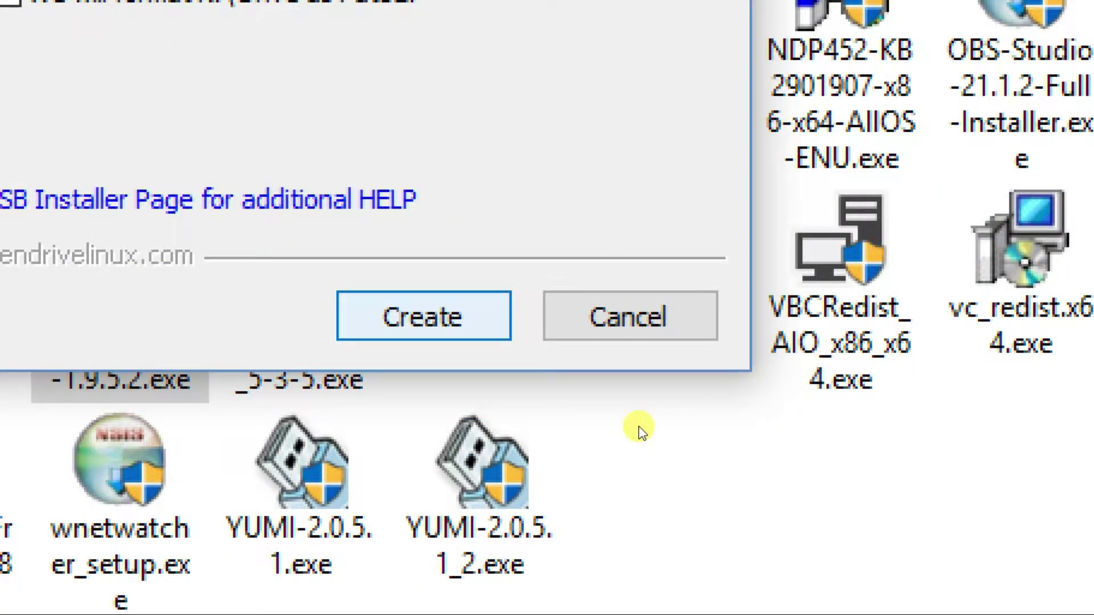
{"action": "key", "text": "Return"}
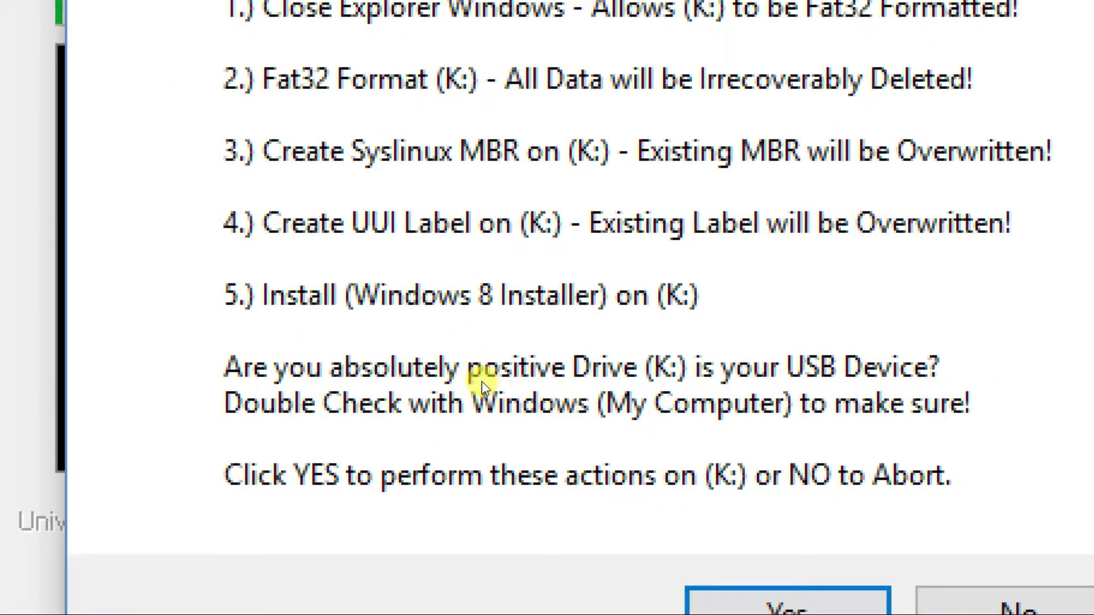
{"action": "key", "text": "Return"}
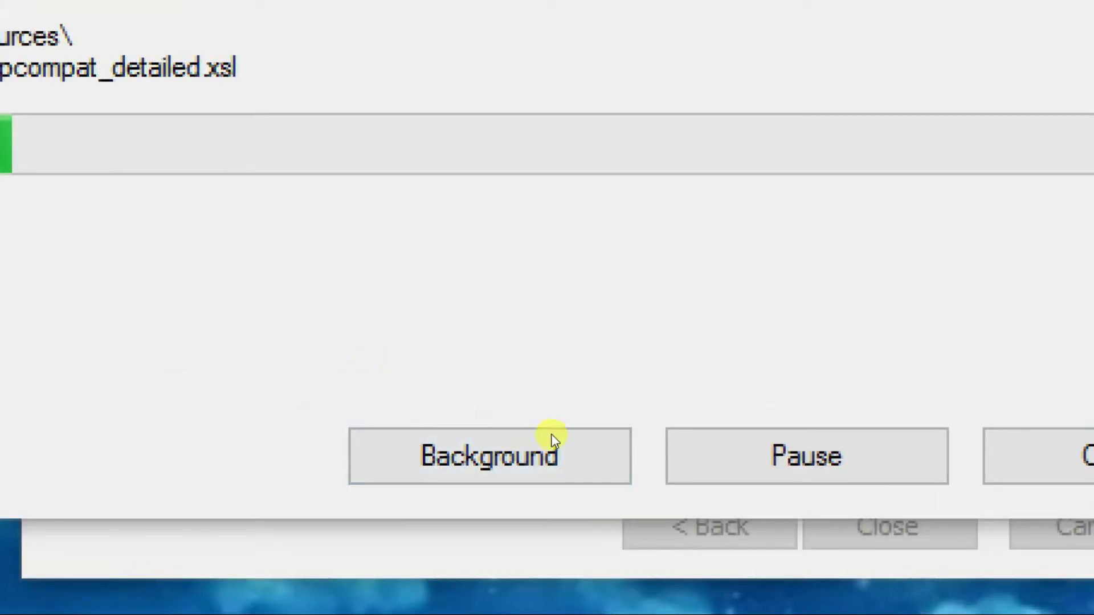
Step: Bring up the Universal USB Installer window to check the installation's progress on K:
{"action": "left_click", "coordinate": [591, 571]}
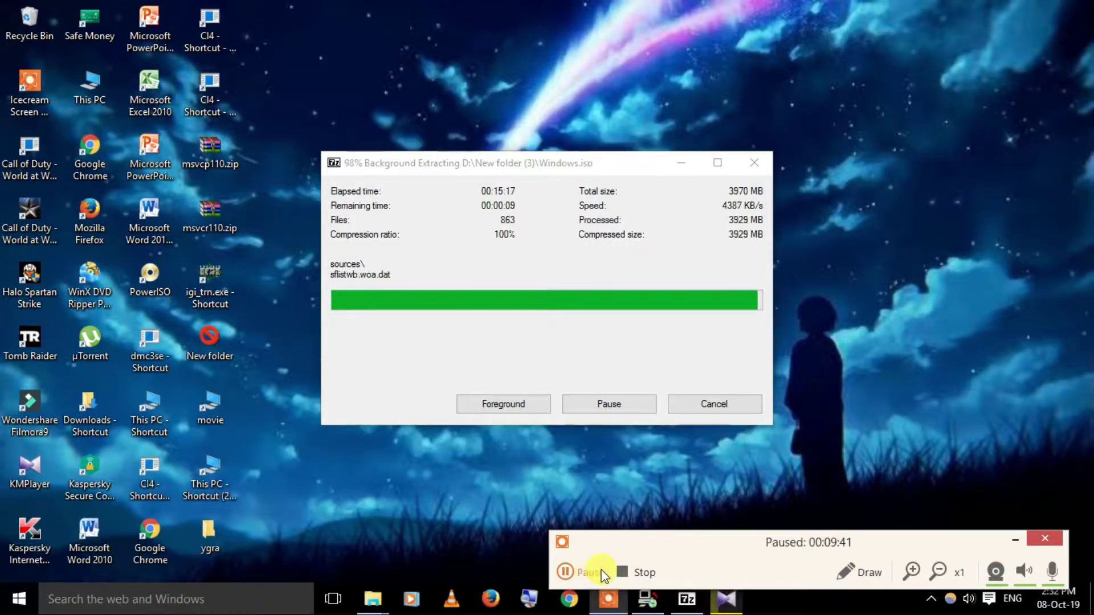
{"action": "left_click", "coordinate": [591, 572]}
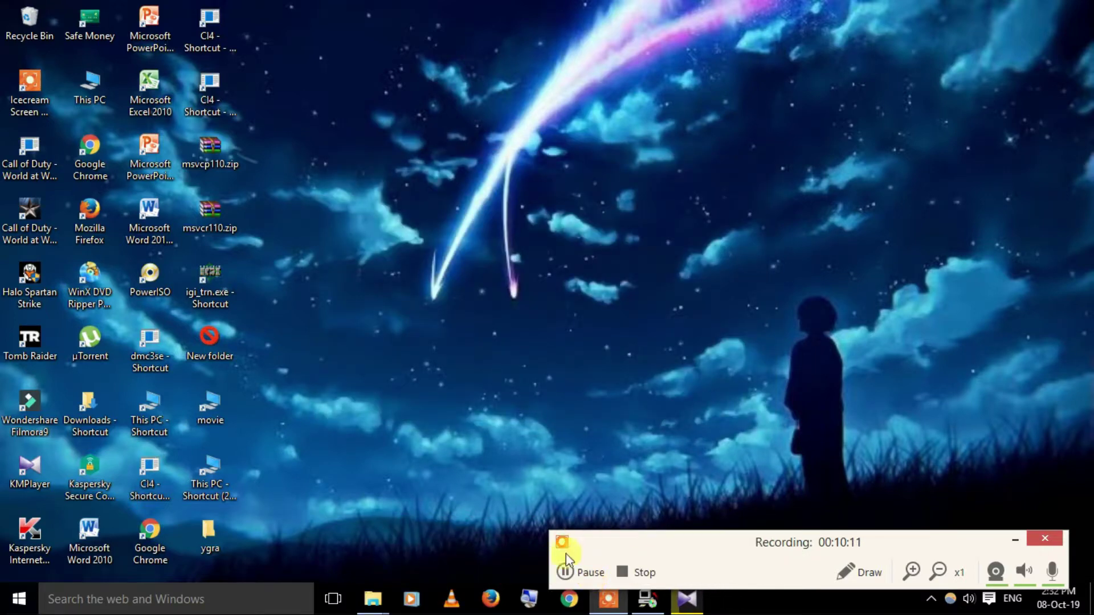
{"action": "left_click", "coordinate": [647, 598]}
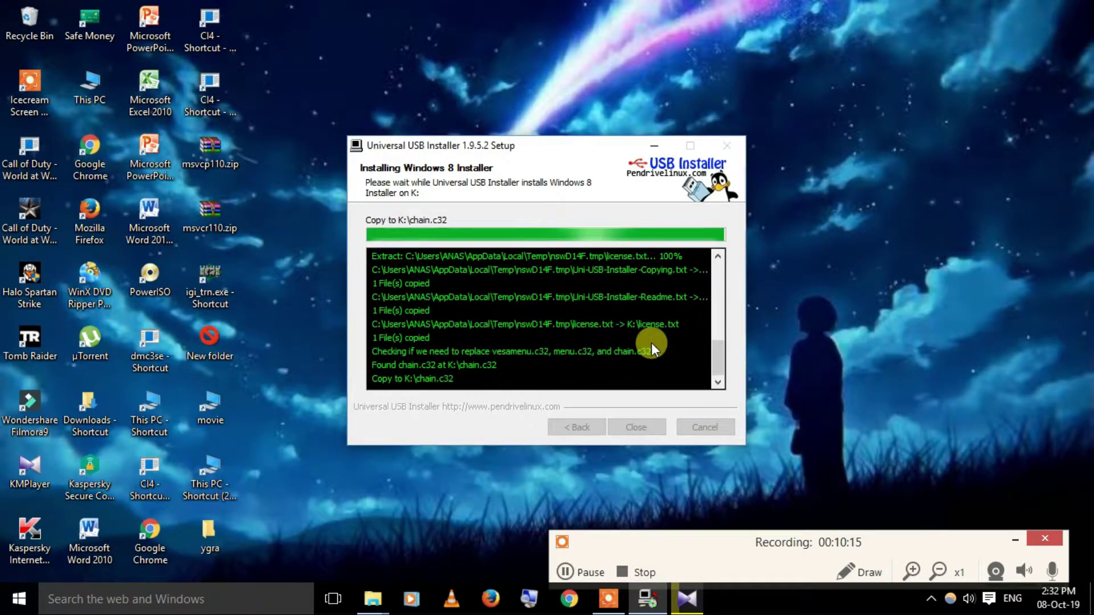
{"action": "left_click", "coordinate": [1019, 546]}
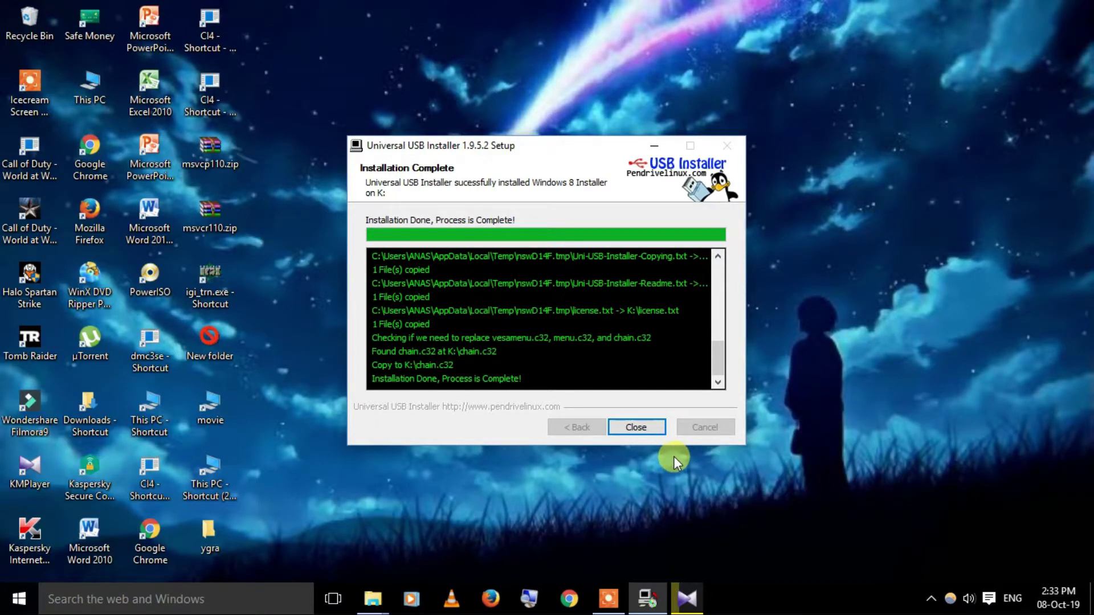
Step: Close the Universal USB Installer window after the installation on K: has finished
{"action": "left_click", "coordinate": [533, 513]}
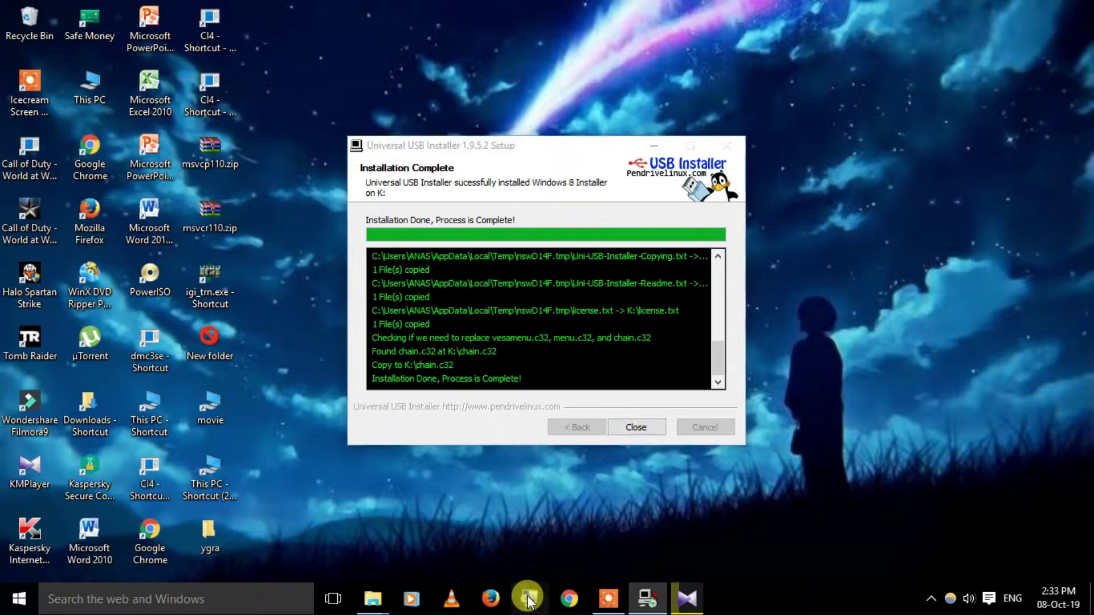
{"action": "left_click", "coordinate": [535, 267]}
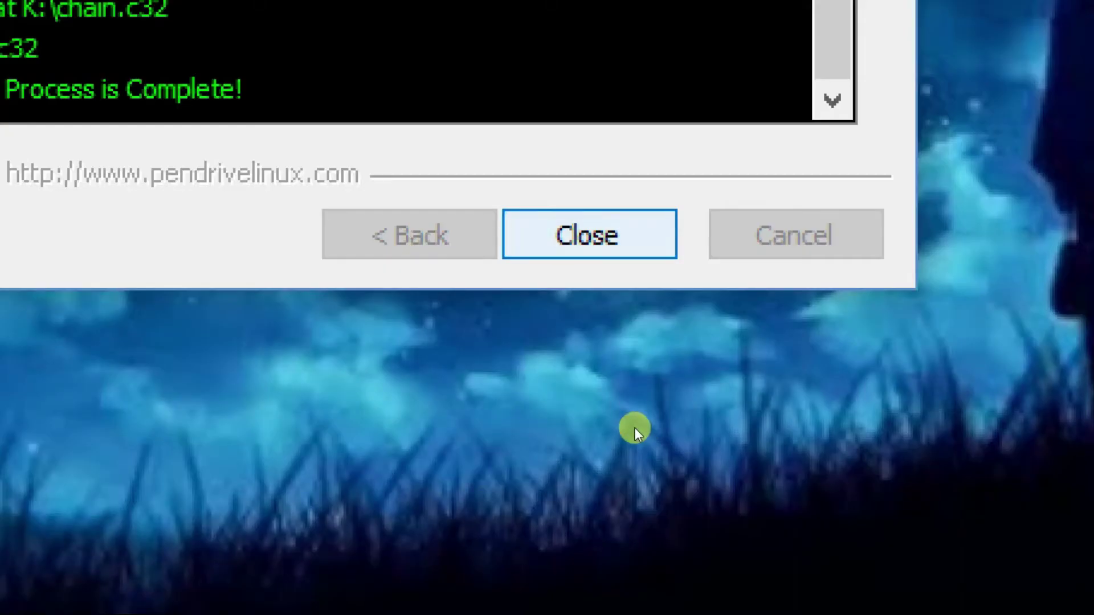
{"action": "left_click", "coordinate": [561, 234]}
Step: Open the UUI (K:) drive in File Explorer to check the installation files on it
{"action": "double_click", "coordinate": [213, 409]}
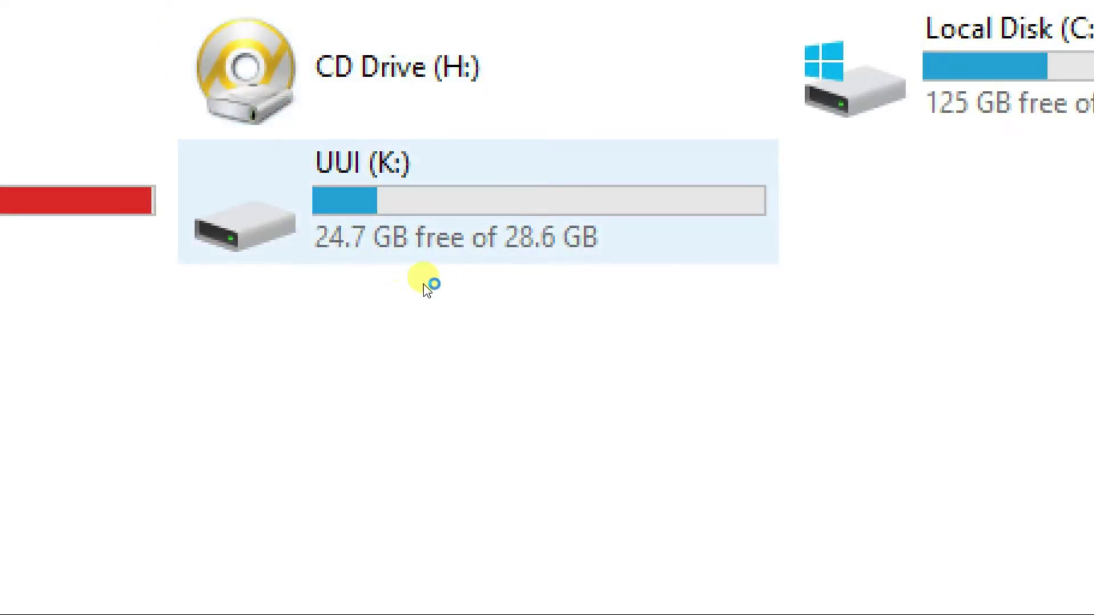
{"action": "mouse_move", "coordinate": [399, 288]}
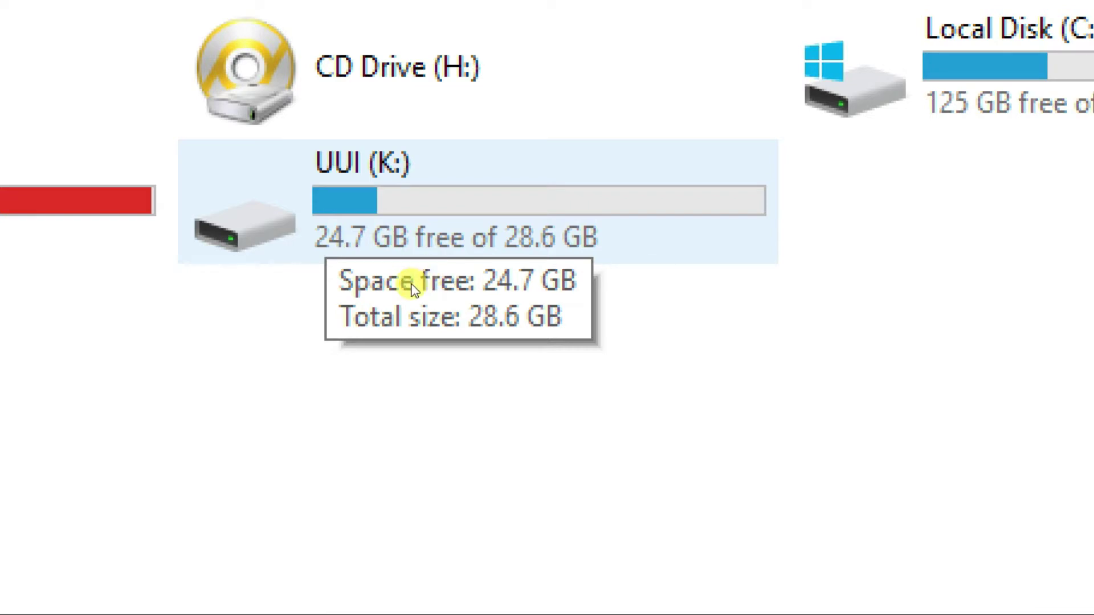
{"action": "key", "text": "Return"}
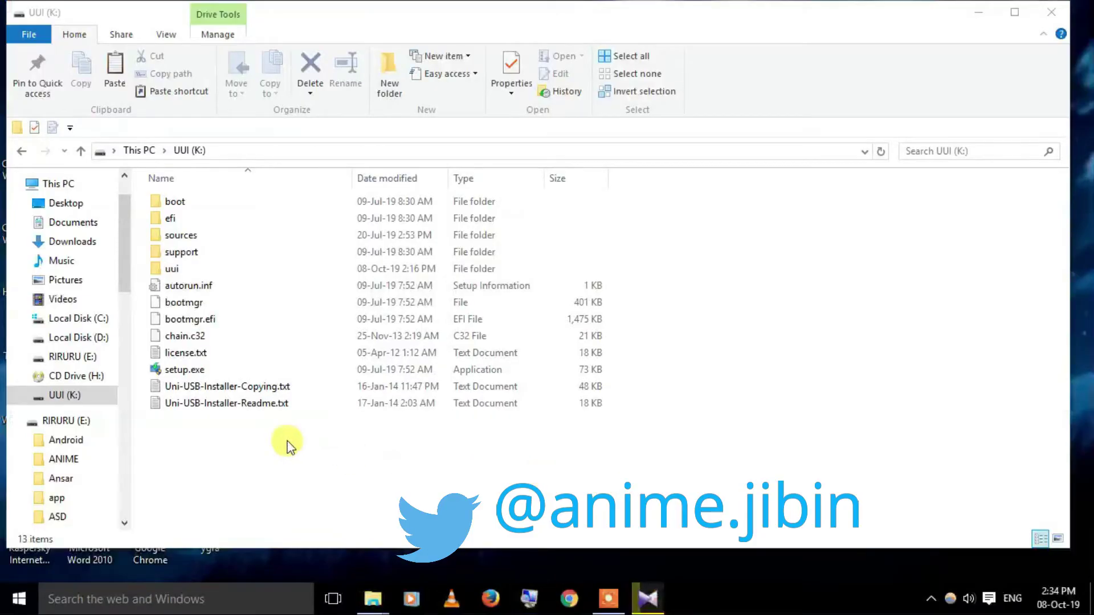
Step: Launch setup.exe from the UUI (K:) drive to test the Windows installer
{"action": "left_click", "coordinate": [193, 372]}
{"action": "double_click", "coordinate": [194, 372]}
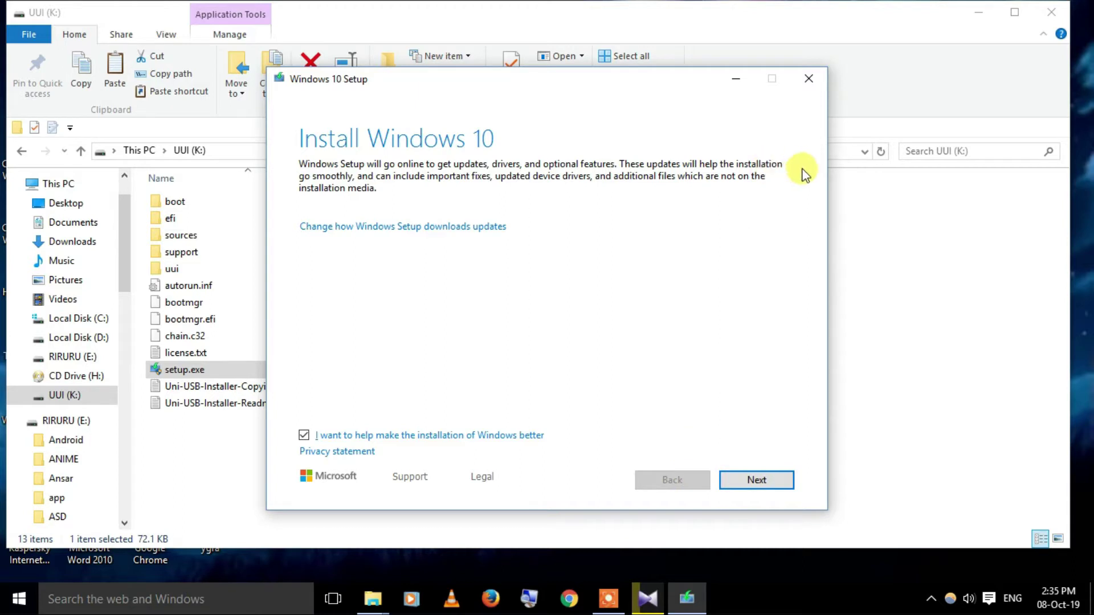
Step: Quit Windows 10 Setup, confirming the exit, and close the UUI (K:) drive window
{"action": "left_click", "coordinate": [807, 80]}
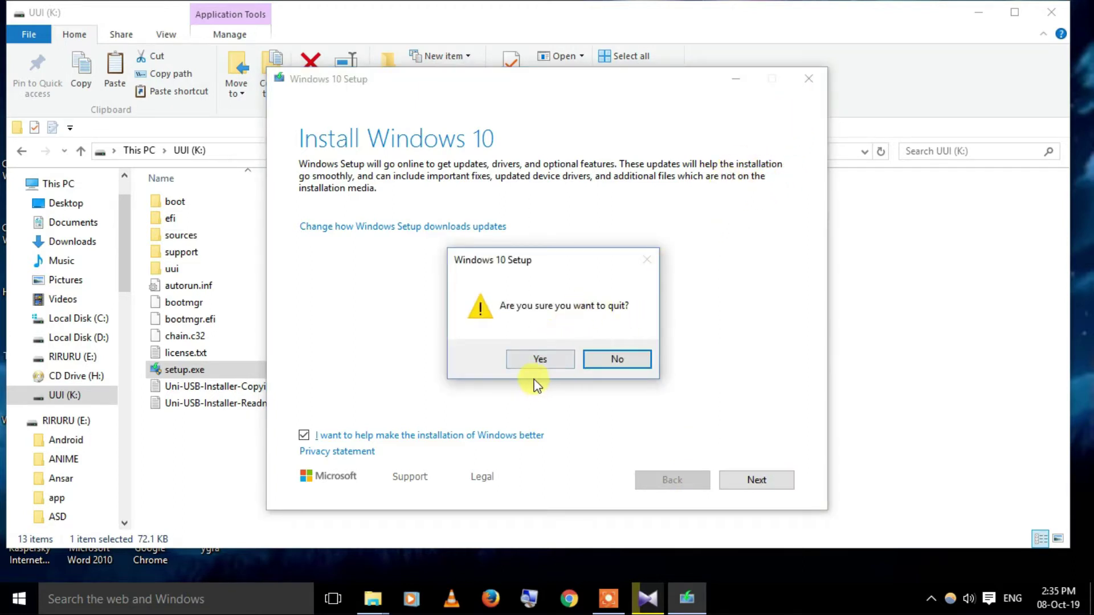
{"action": "left_click", "coordinate": [546, 359]}
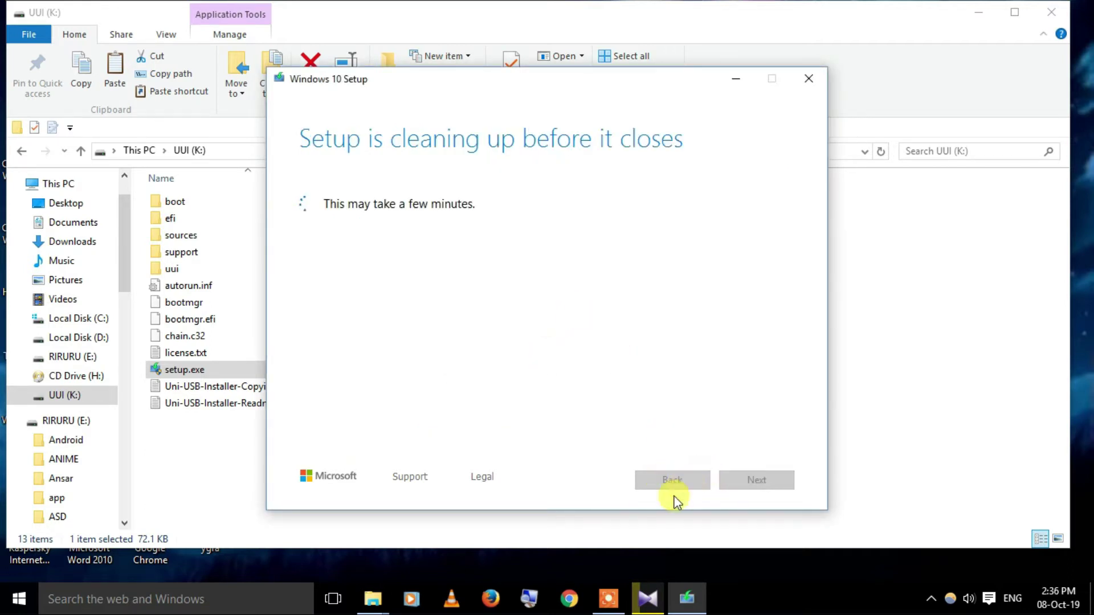
{"action": "left_click", "coordinate": [1051, 11]}
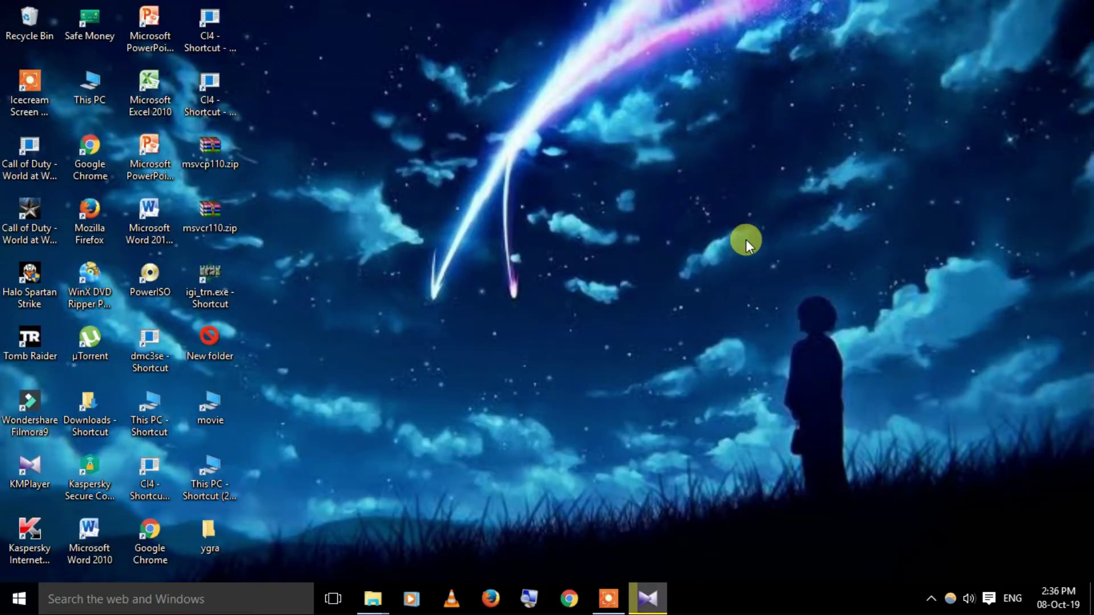